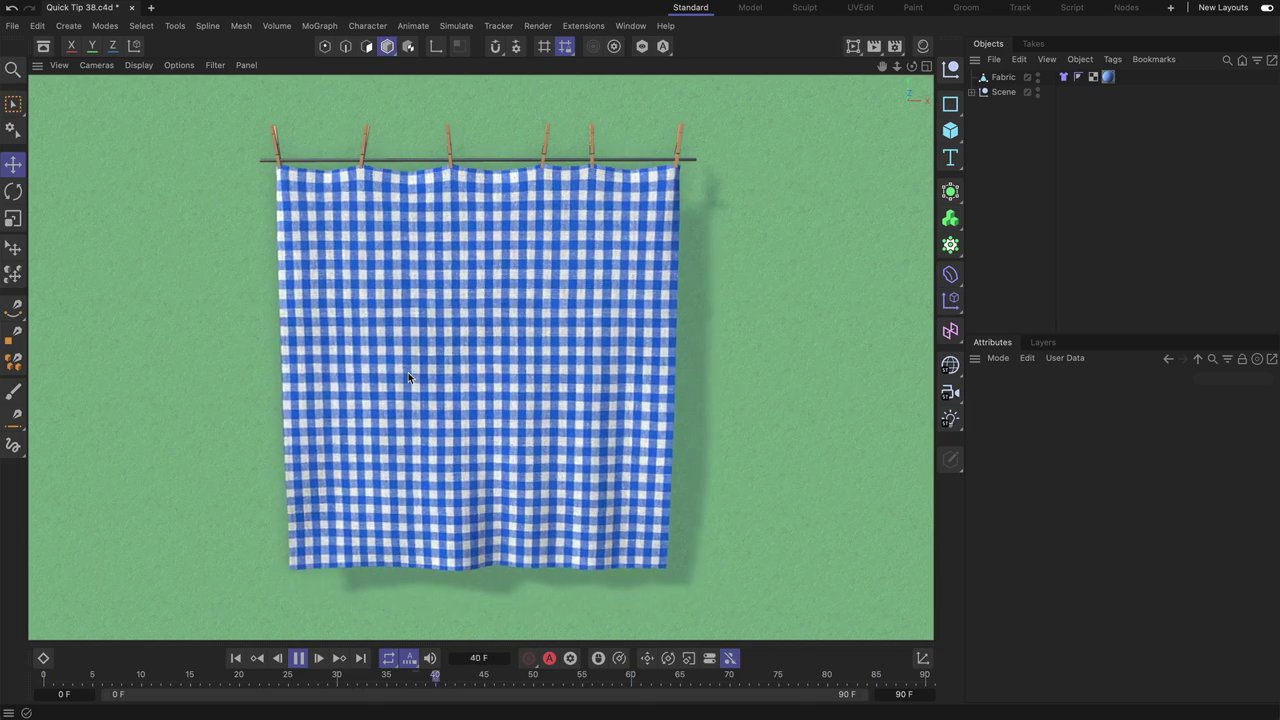
Pause the cloth simulation, rewind it to the first frame and select the Fabric object
click(298, 658)
click(236, 658)
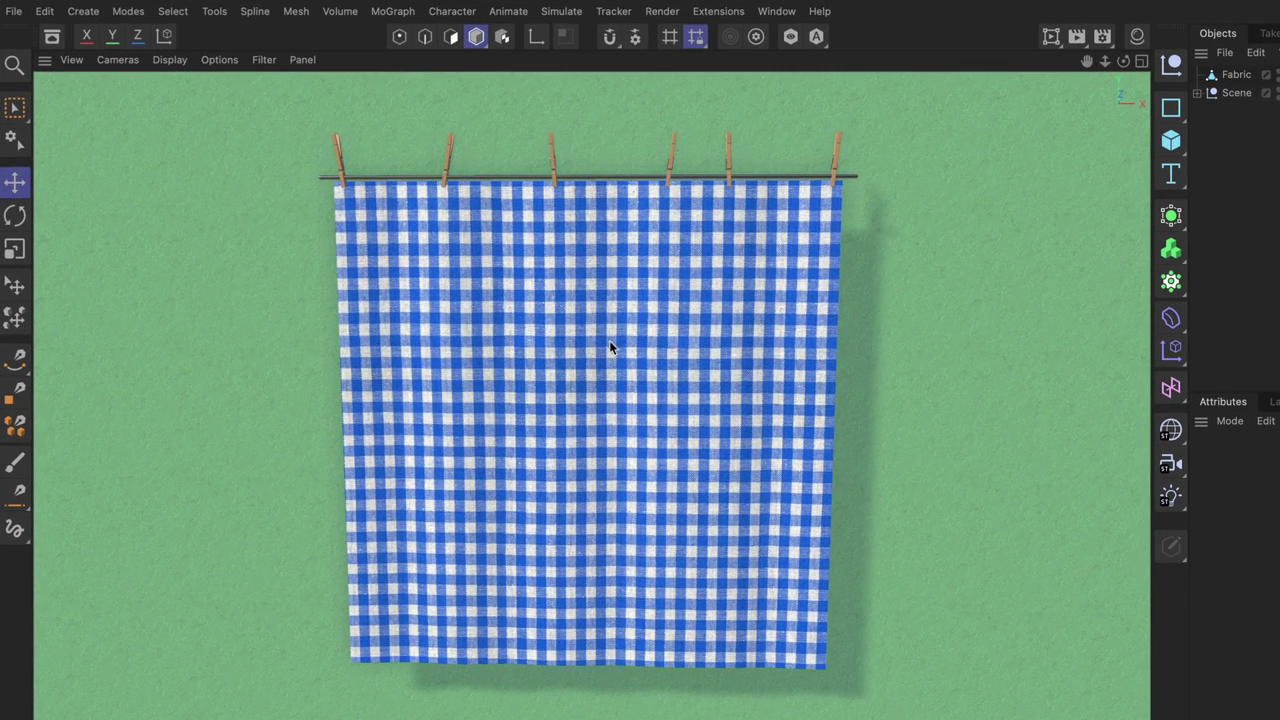
click(616, 338)
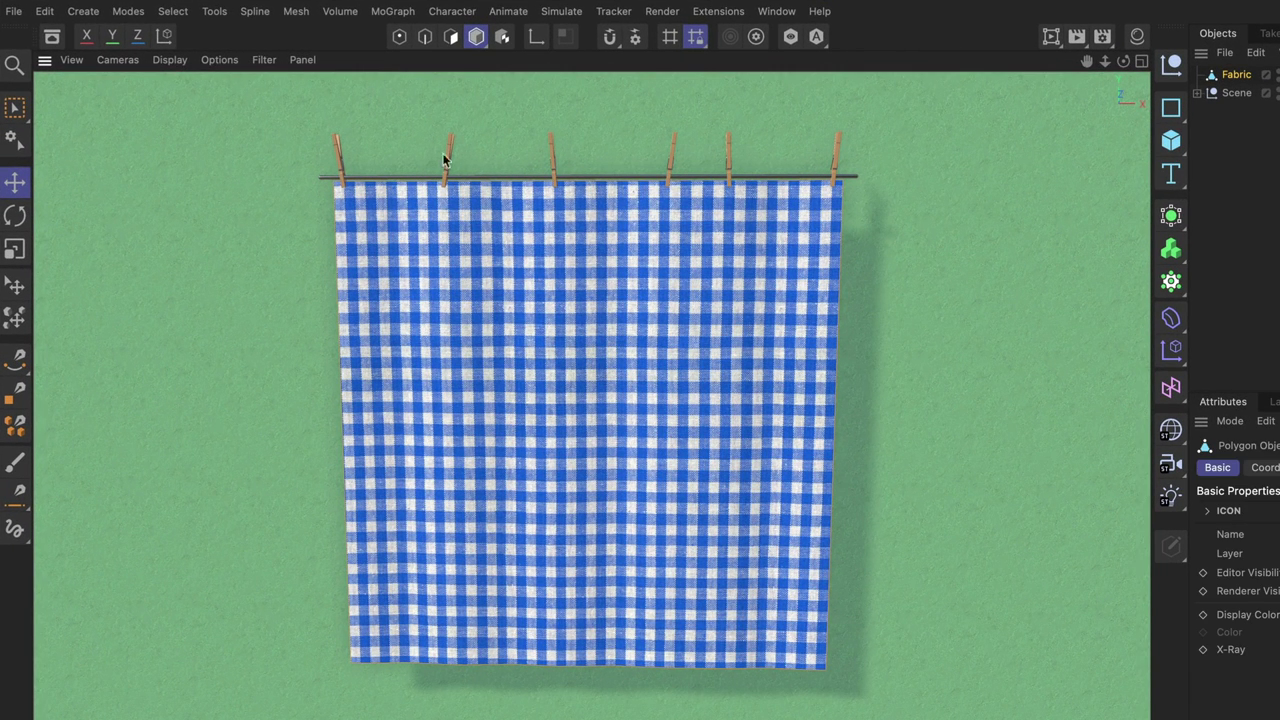
Toggle Points mode and material display off and on, then play the simulation in Model mode
click(400, 37)
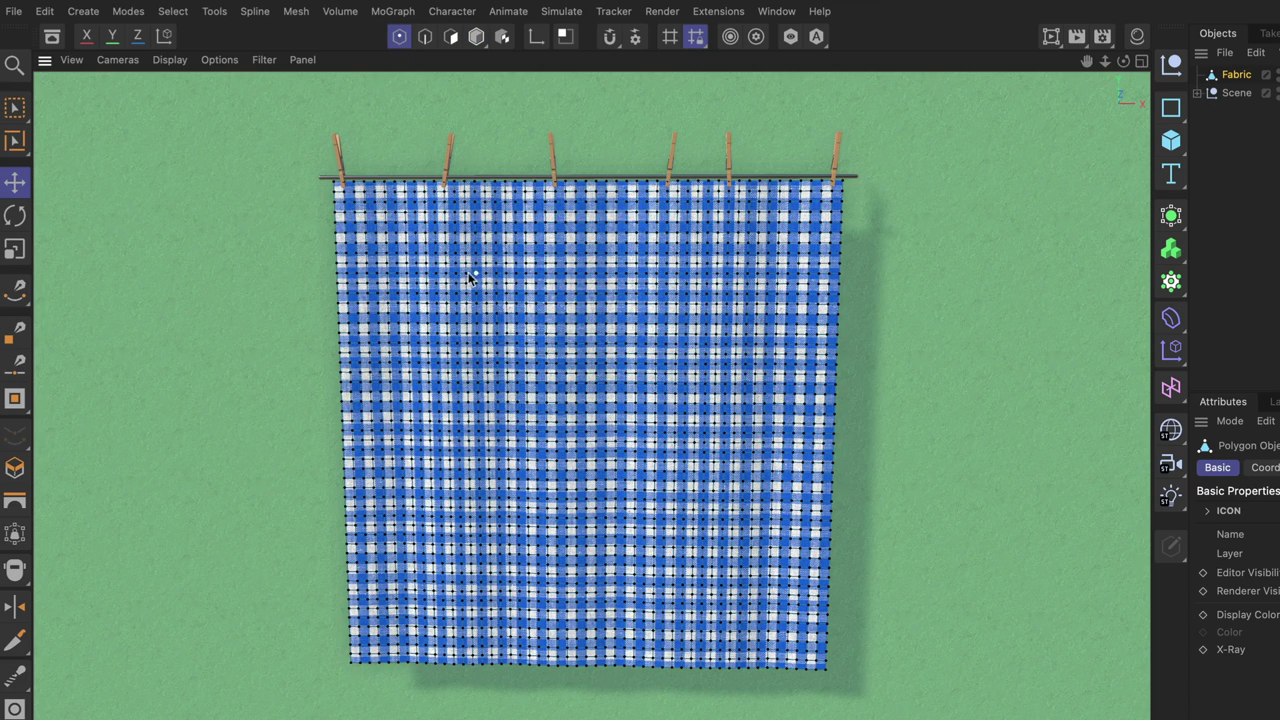
click(220, 60)
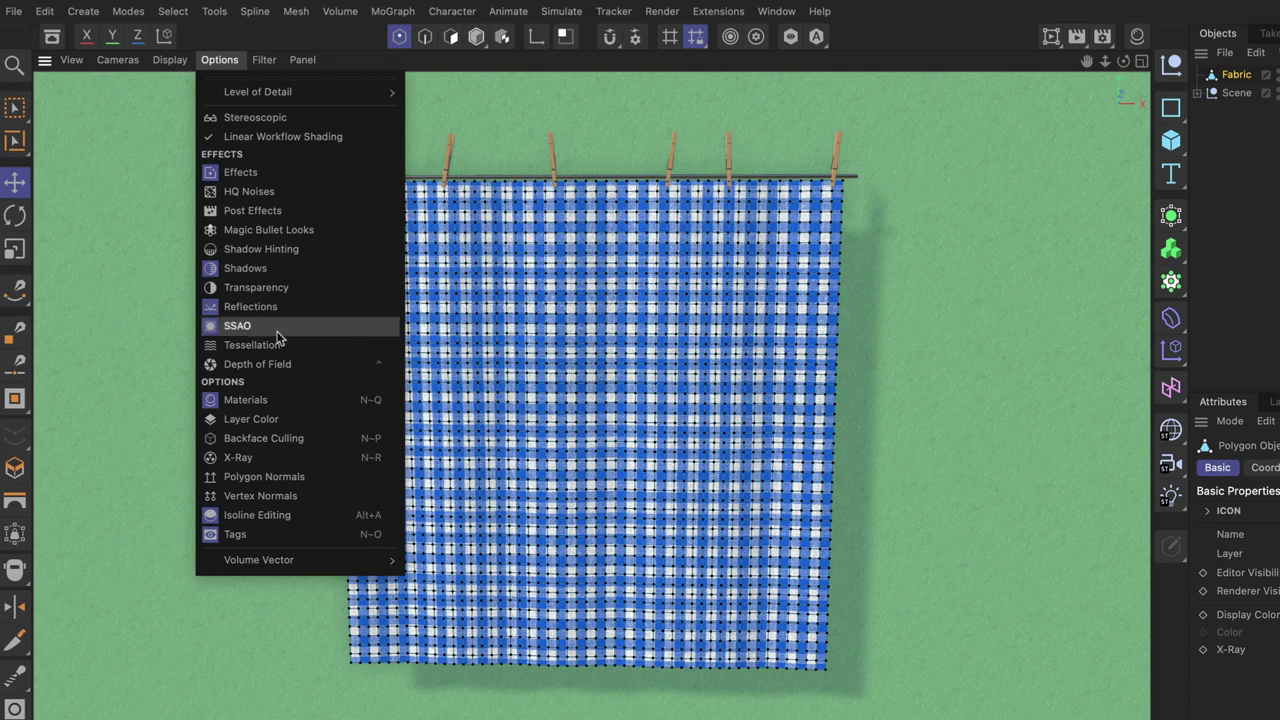
click(245, 400)
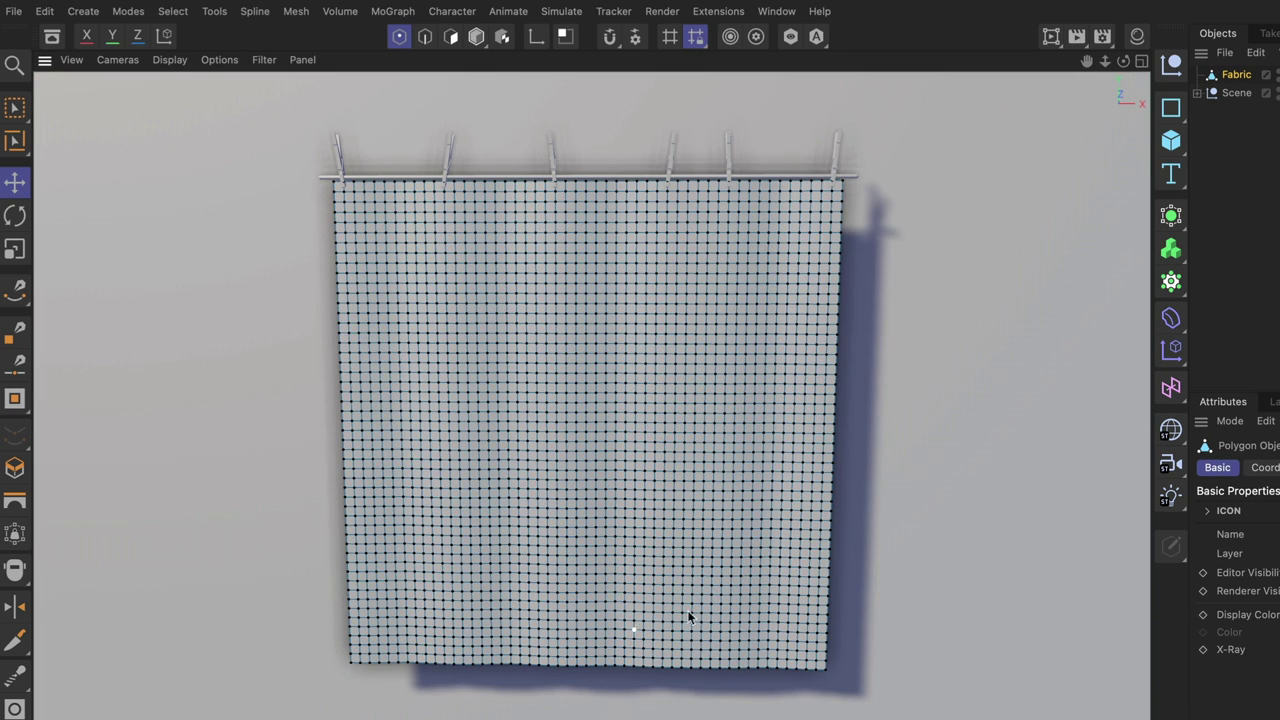
click(219, 60)
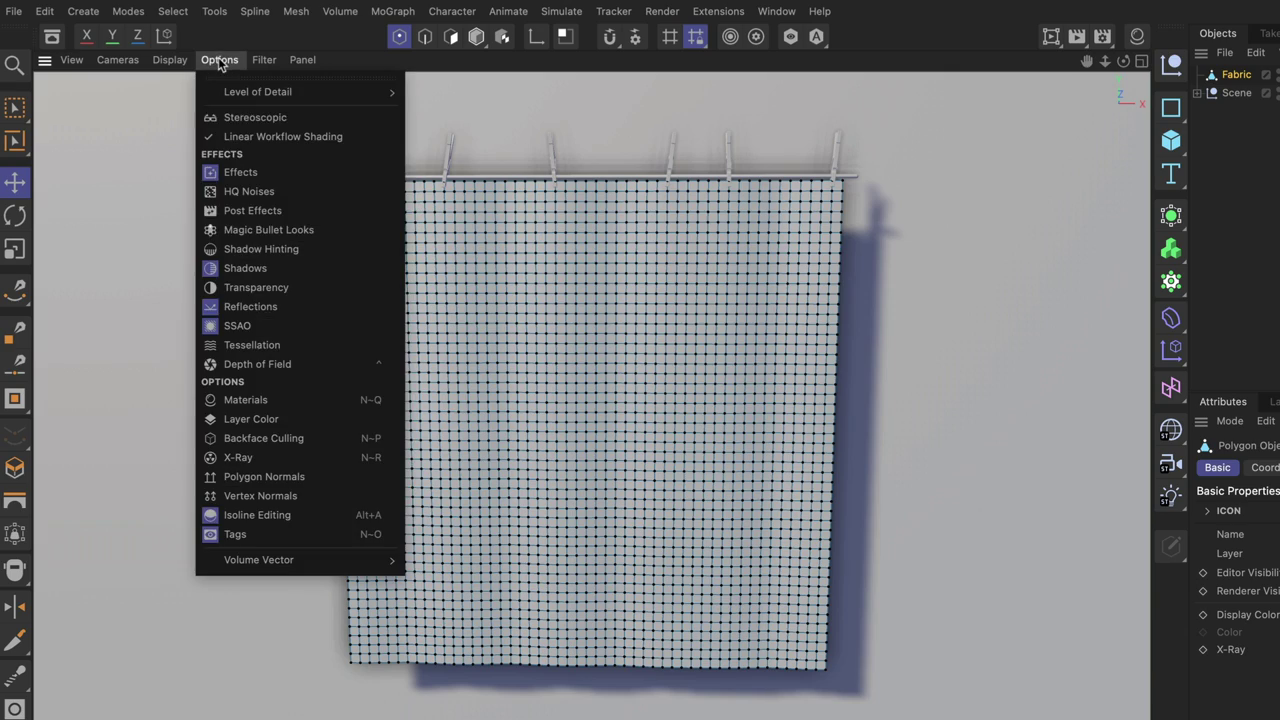
click(245, 400)
click(476, 37)
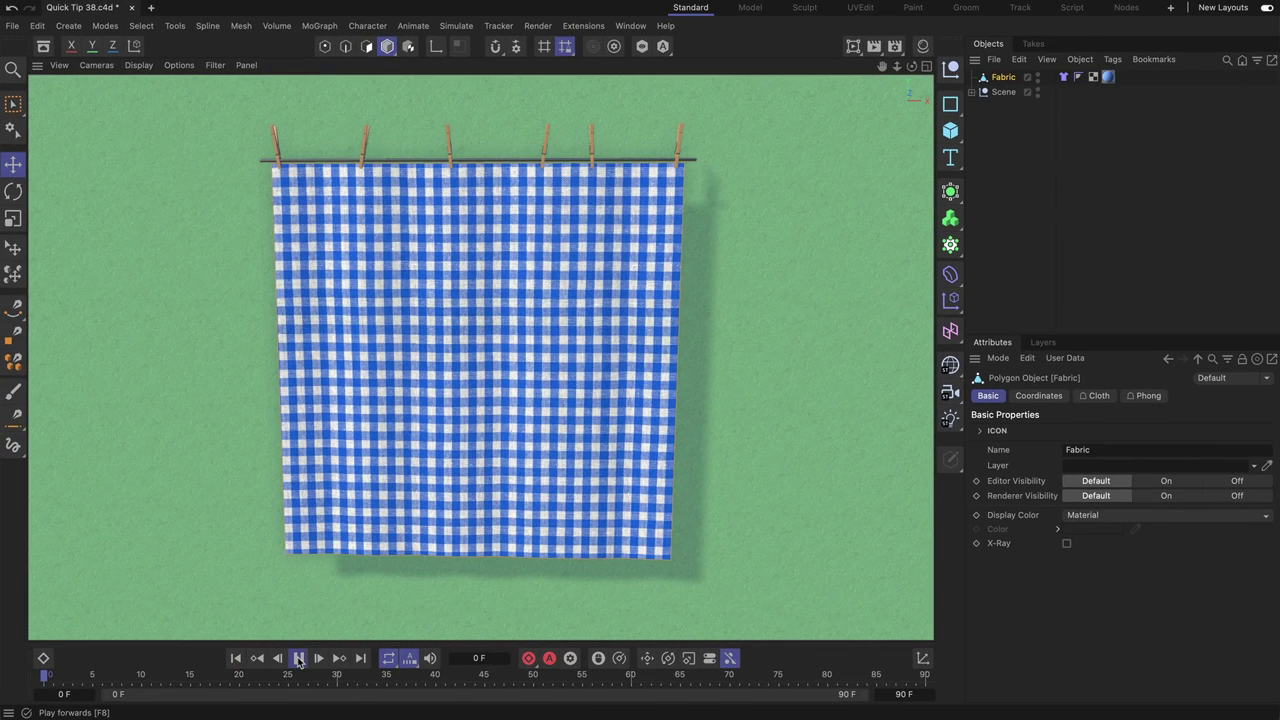
click(298, 658)
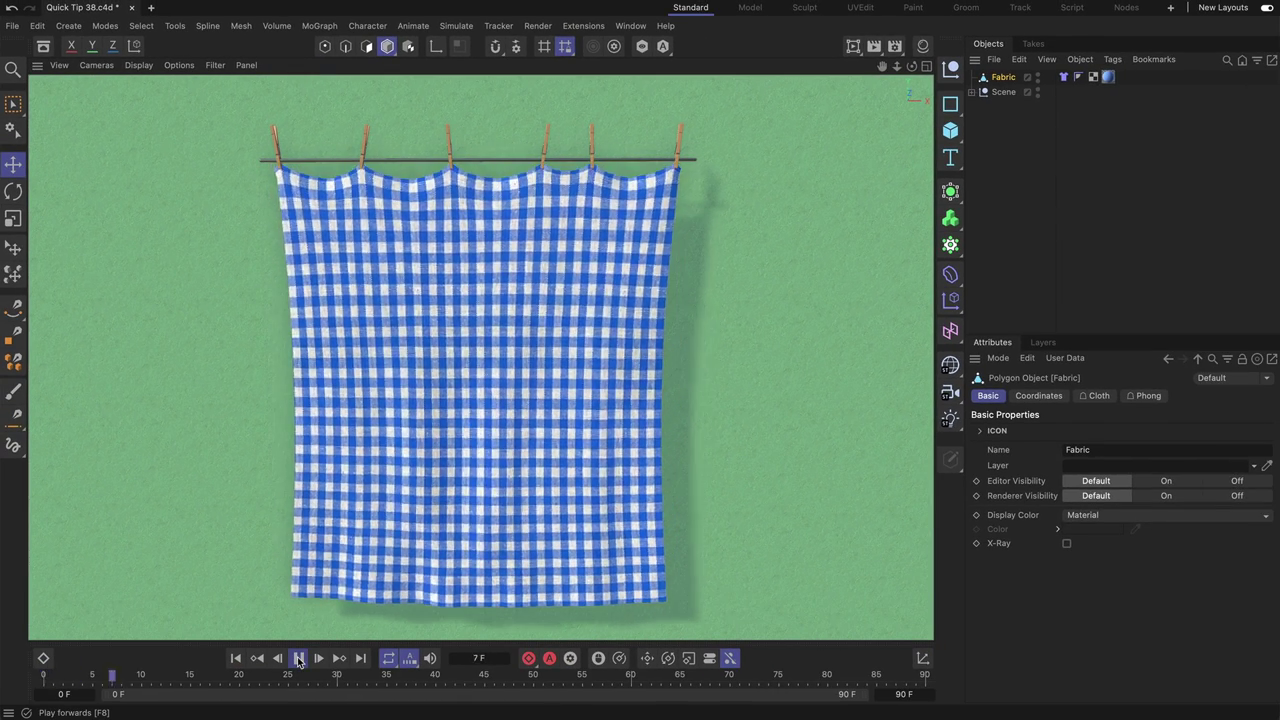
Show the Fabric's Cloth tag settings with the Tearing section expanded
click(1063, 77)
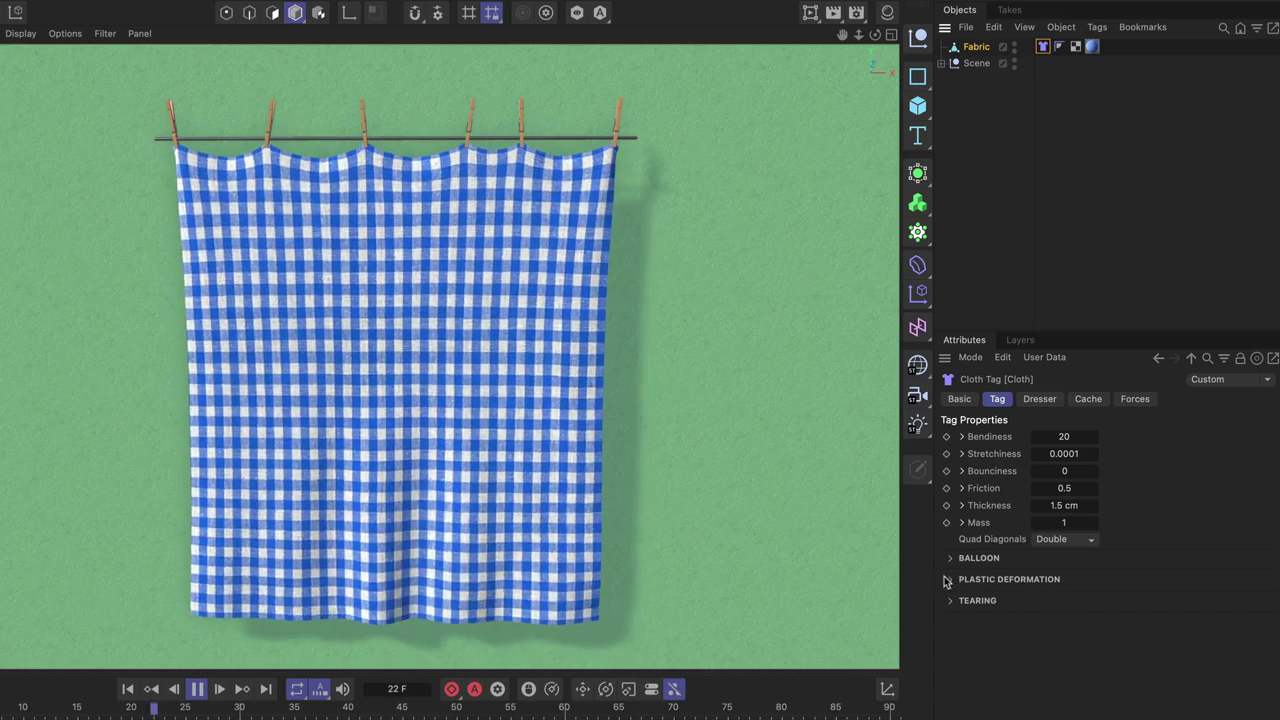
click(960, 602)
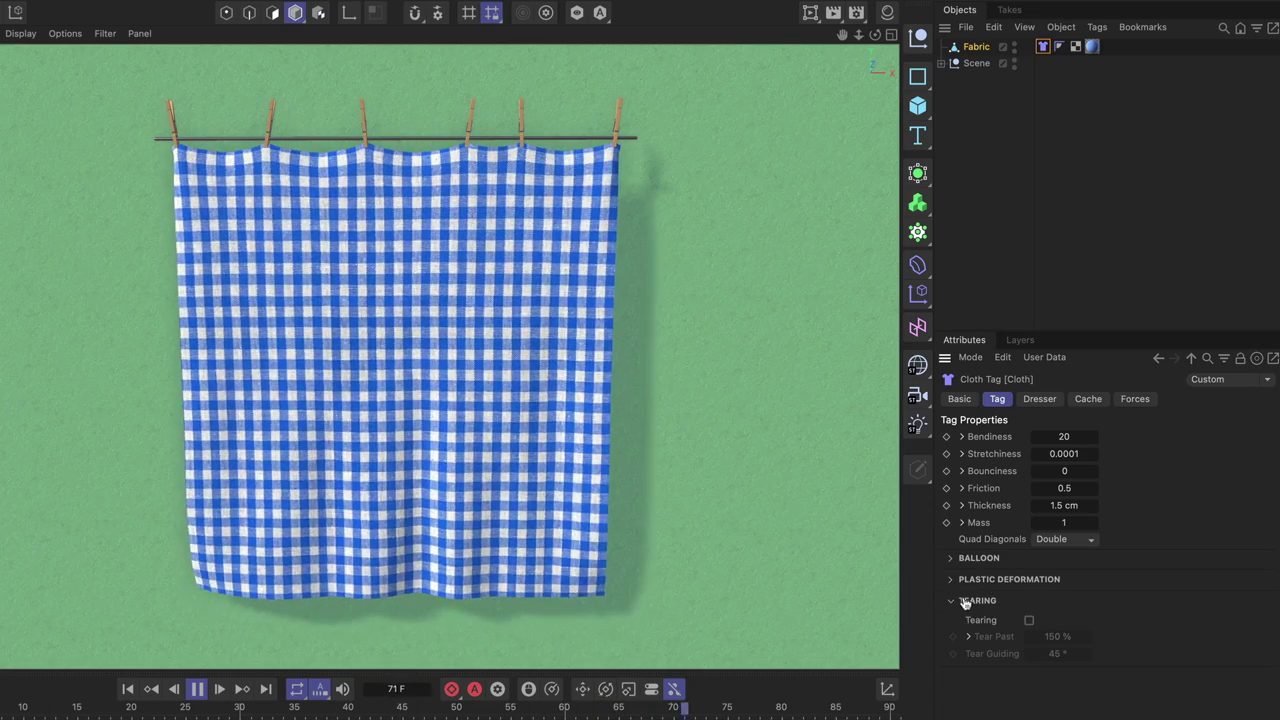
Enable Tearing on the Cloth tag and set Tear Past to 120%
click(1029, 621)
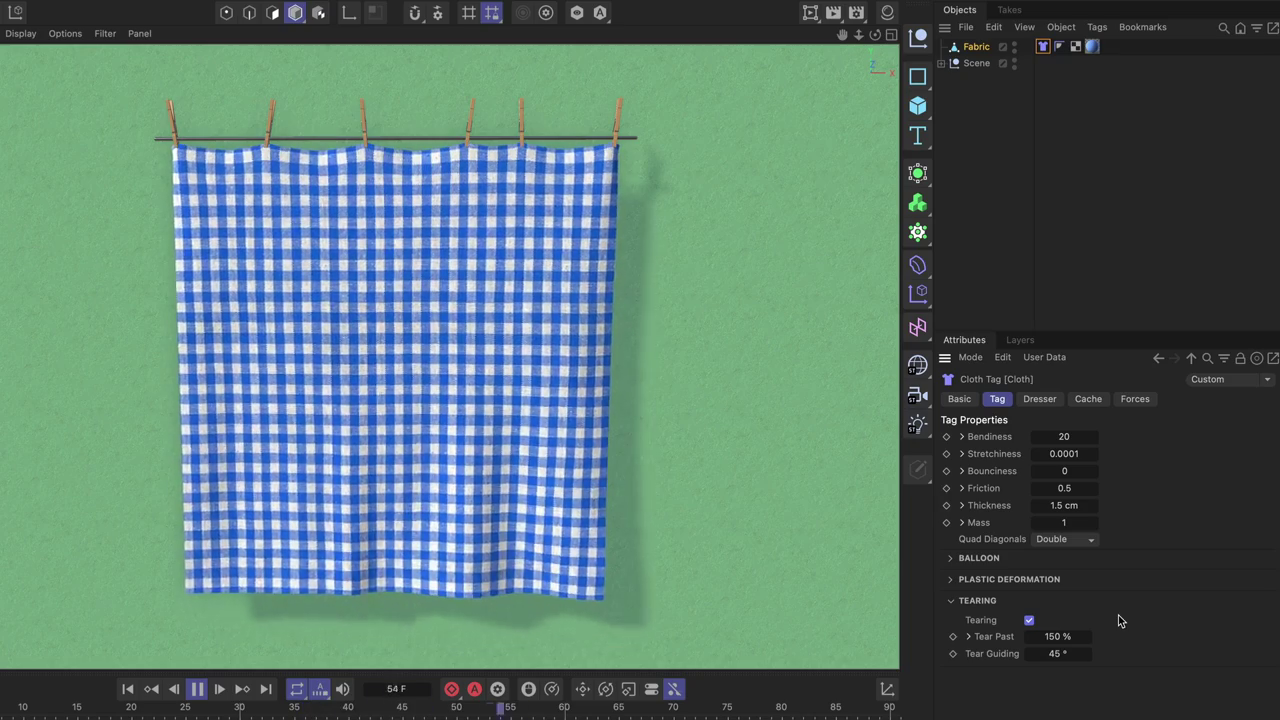
click(1057, 637)
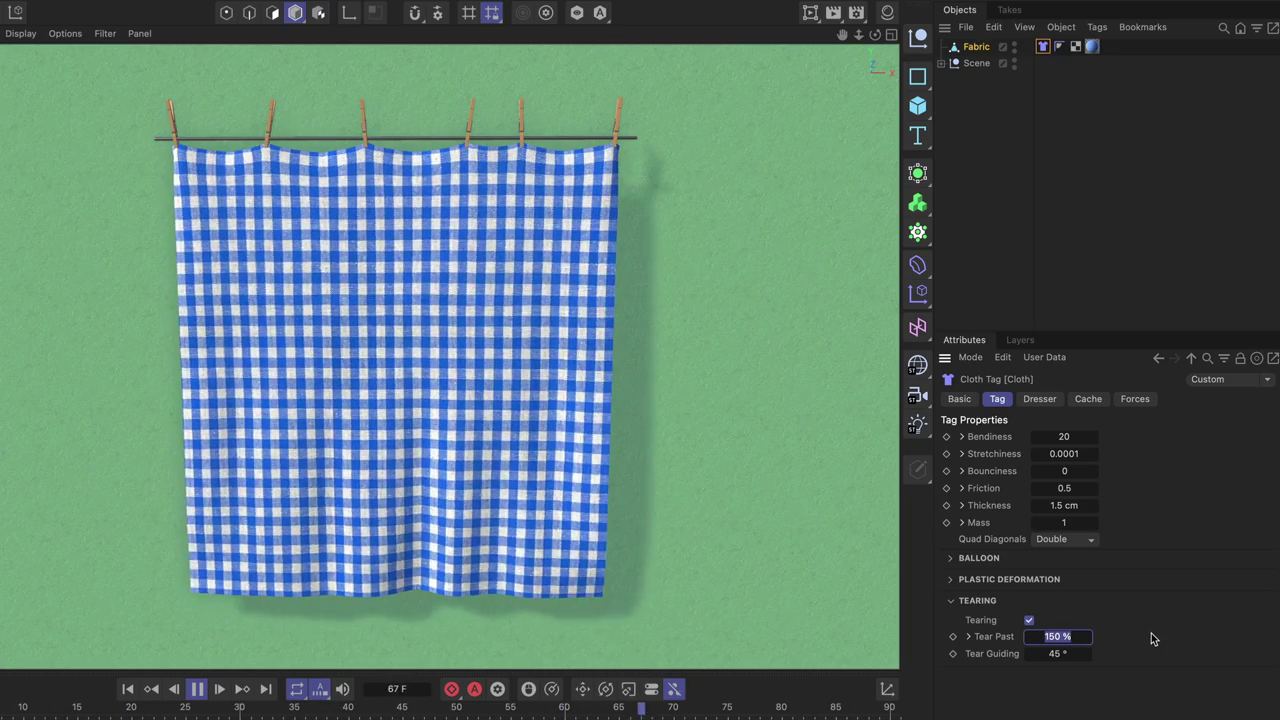
text(120)
key(Return)
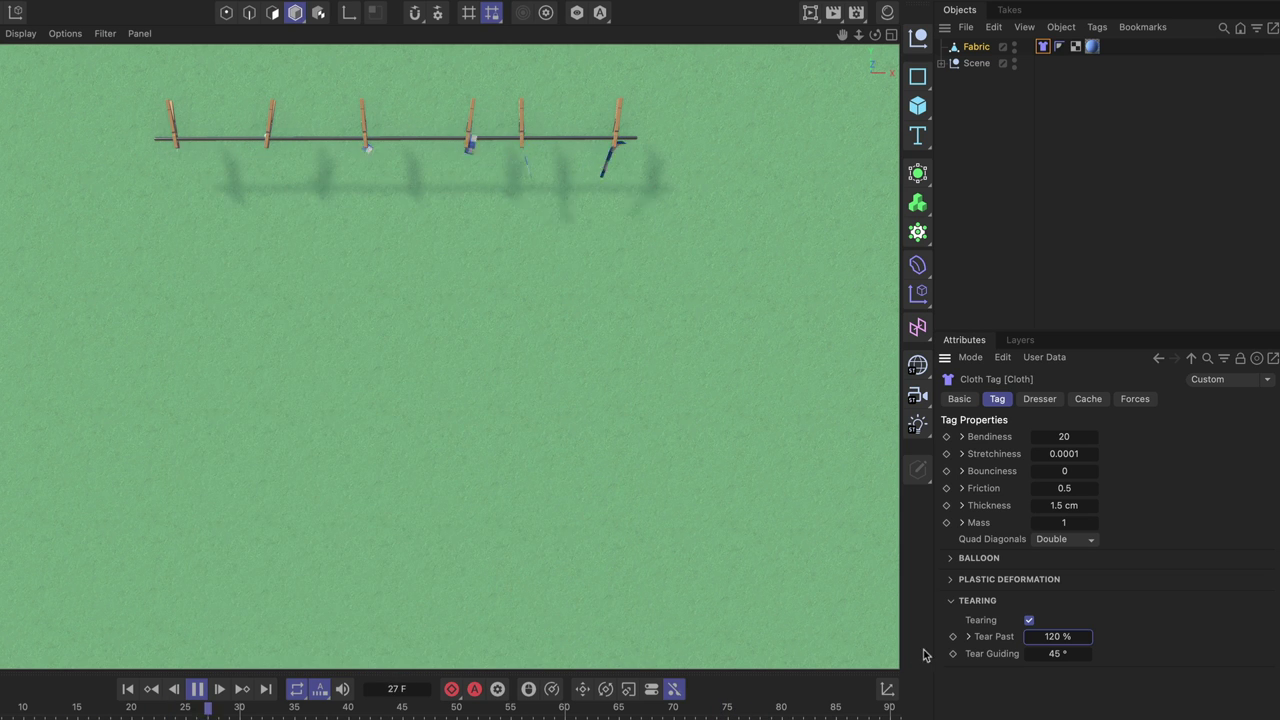
Set Tear Guiding to 10°, expand the Tear Past map options, and rewind the simulation
click(1066, 658)
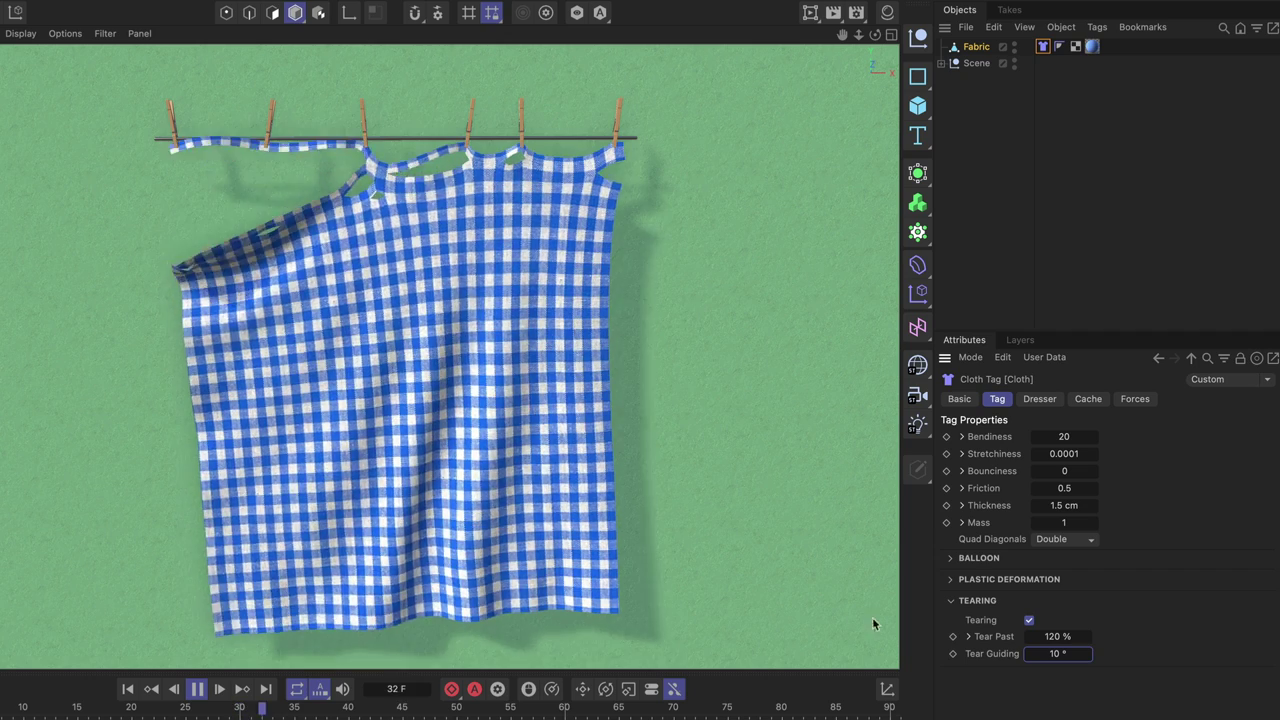
click(968, 637)
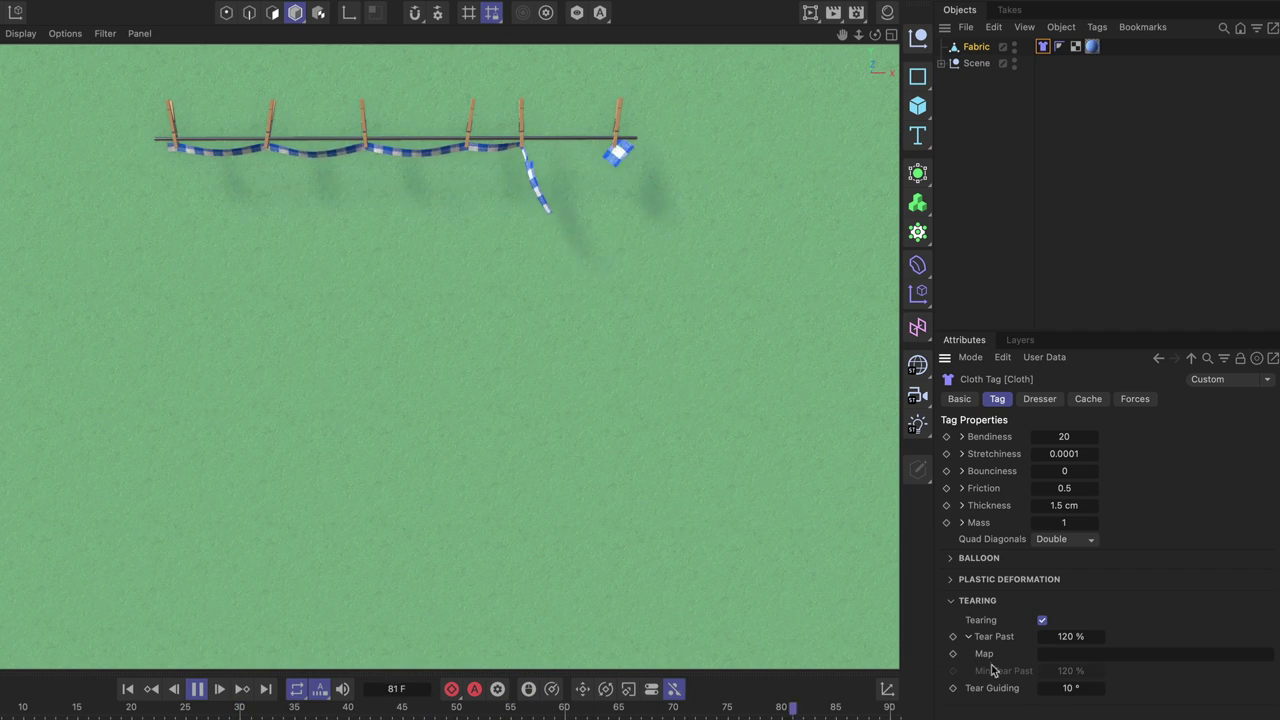
click(126, 689)
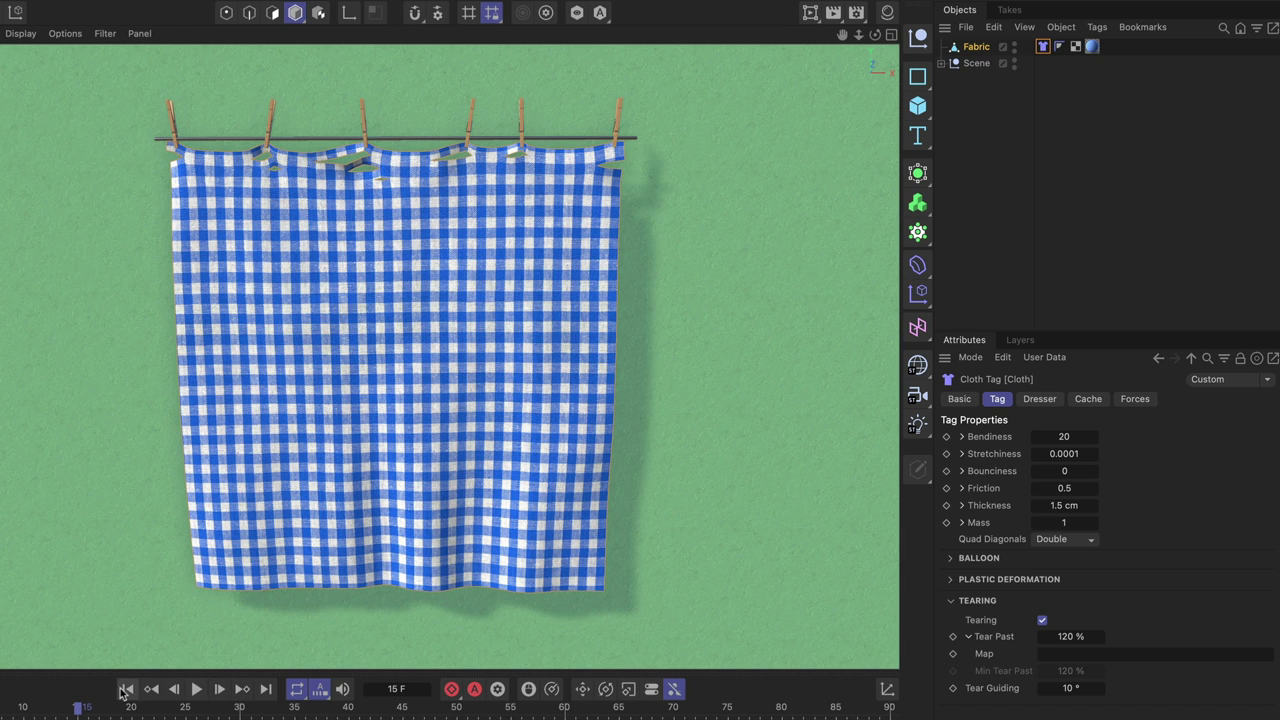
click(127, 690)
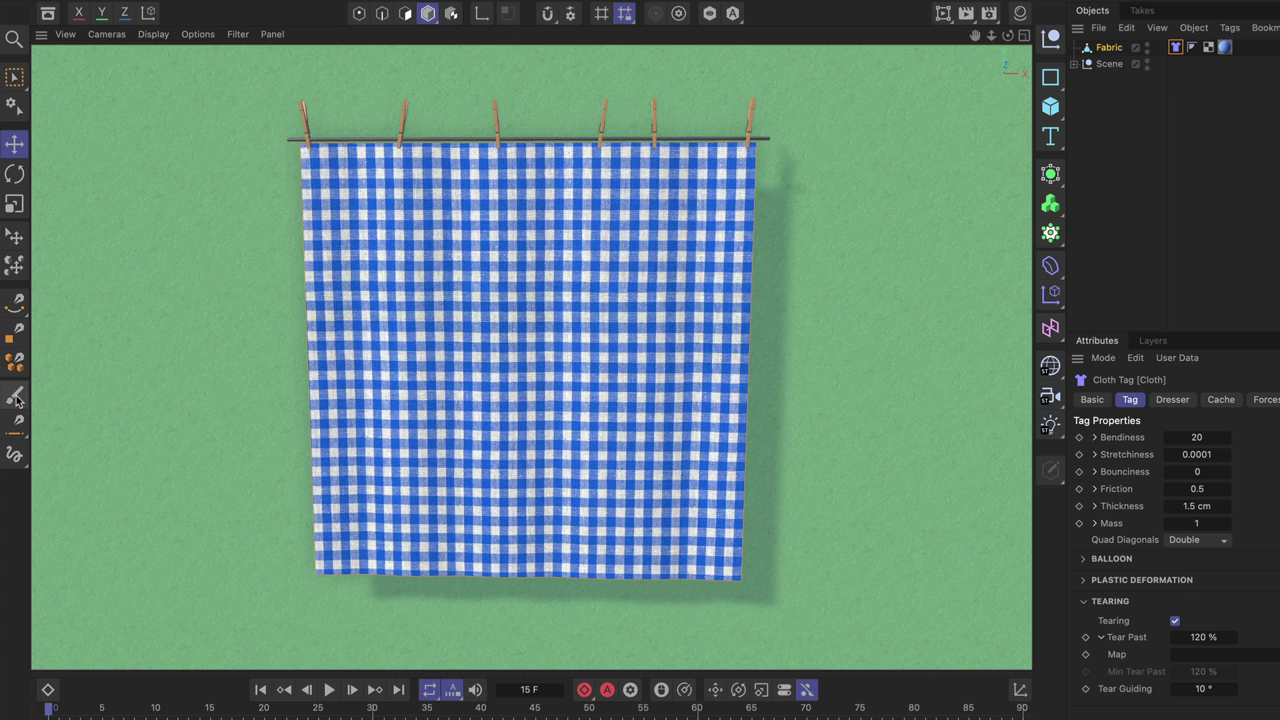
Paint three vertex-map strokes: a diagonal across the cloth, a lower-left branch, and one to the right edge
click(16, 398)
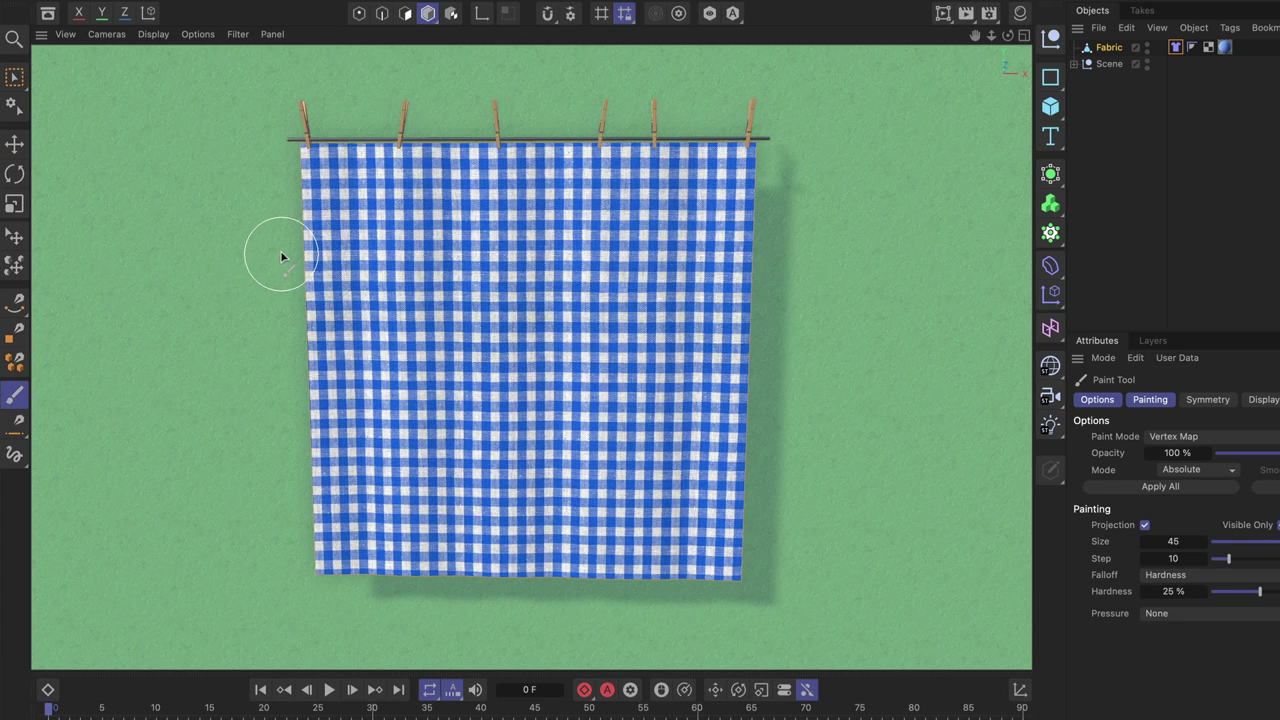
mouse_move(290, 242)
mouse_down()
mouse_move(324, 250)
mouse_move(418, 325)
mouse_move(574, 379)
mouse_move(763, 472)
mouse_up()
mouse_move(263, 526)
mouse_down()
mouse_move(322, 504)
mouse_move(461, 418)
mouse_up()
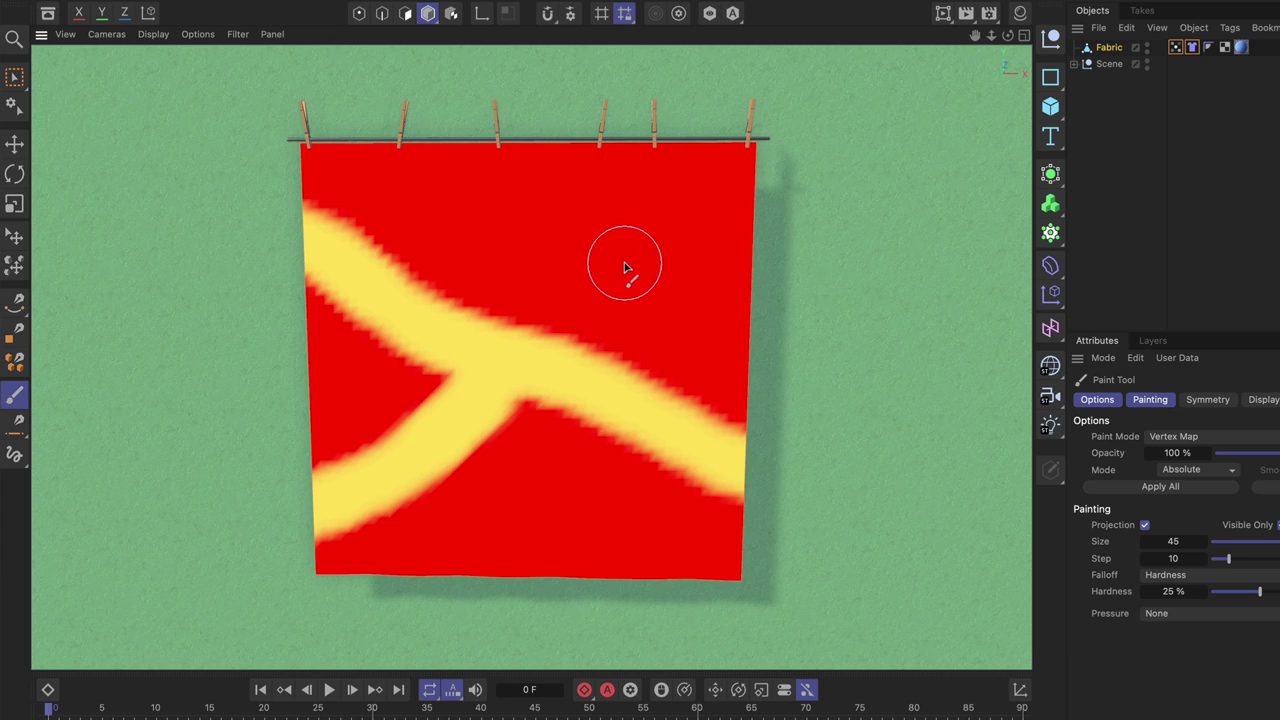
drag(624, 267, 765, 238)
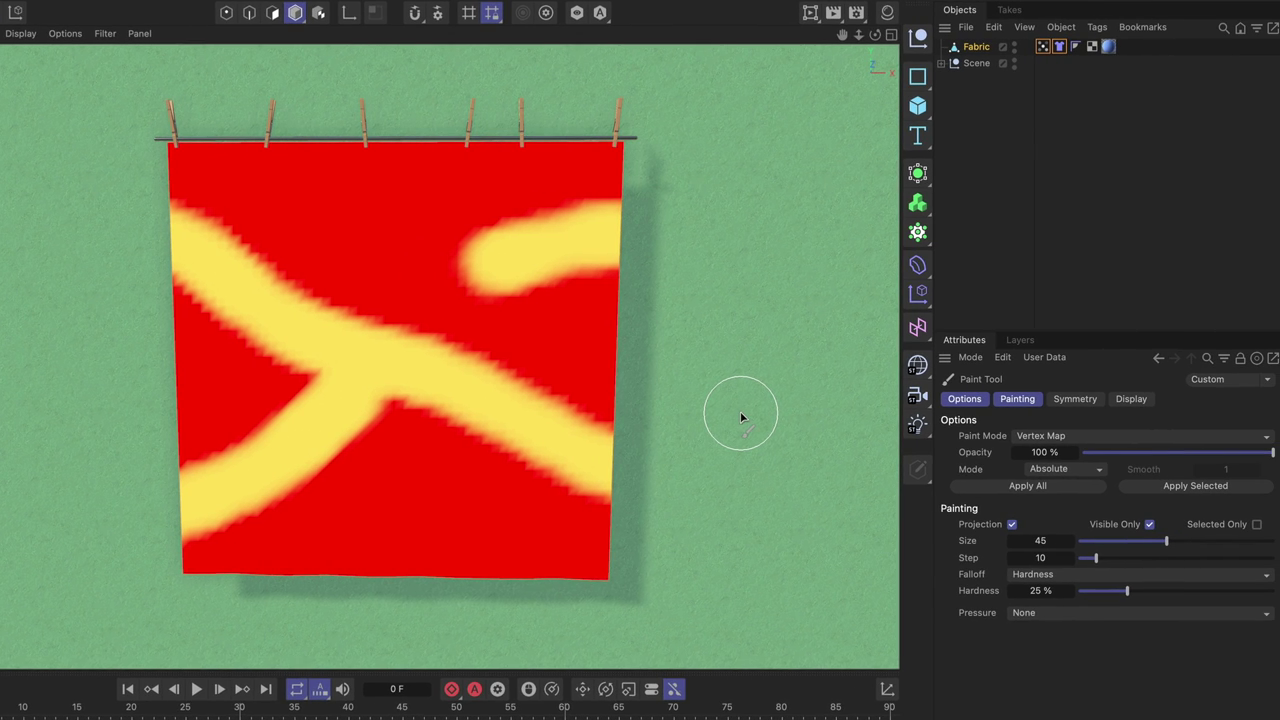
Link the painted Vertex Map into the Cloth tag's Tear Past Map field
click(1043, 48)
click(1060, 47)
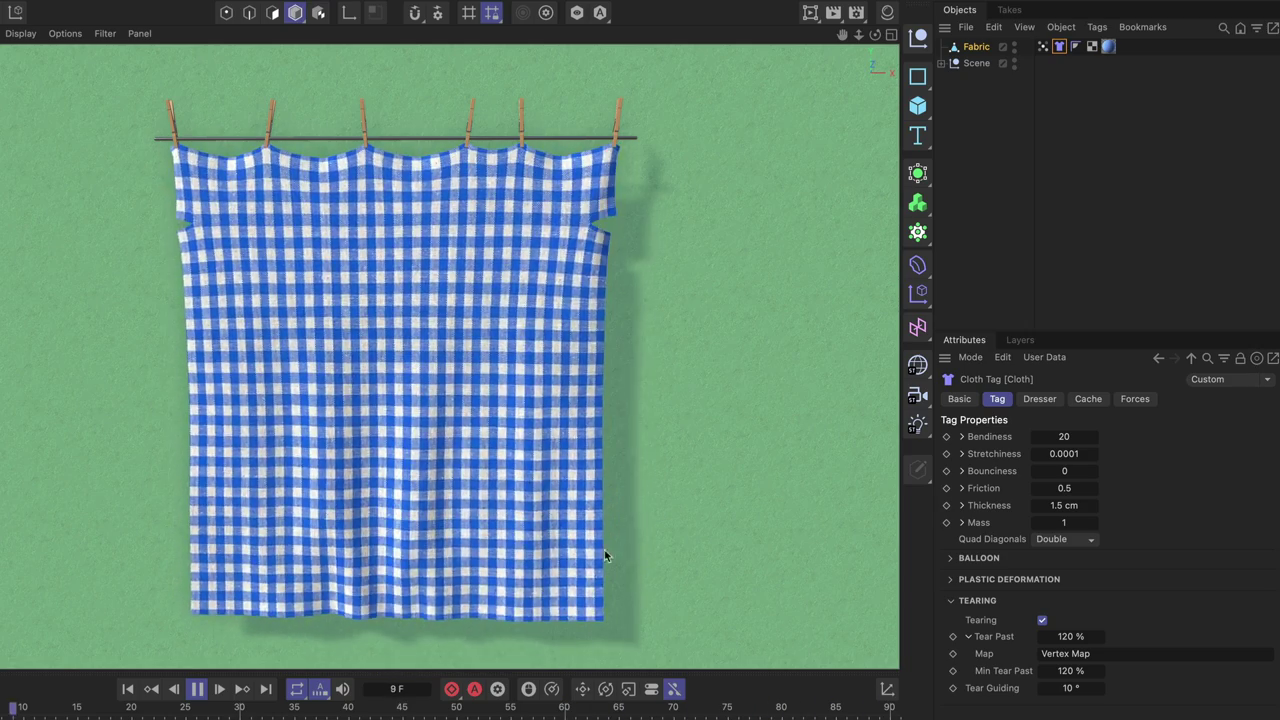
Enter 105% as the Cloth tag's Min Tear Past value
click(1069, 670)
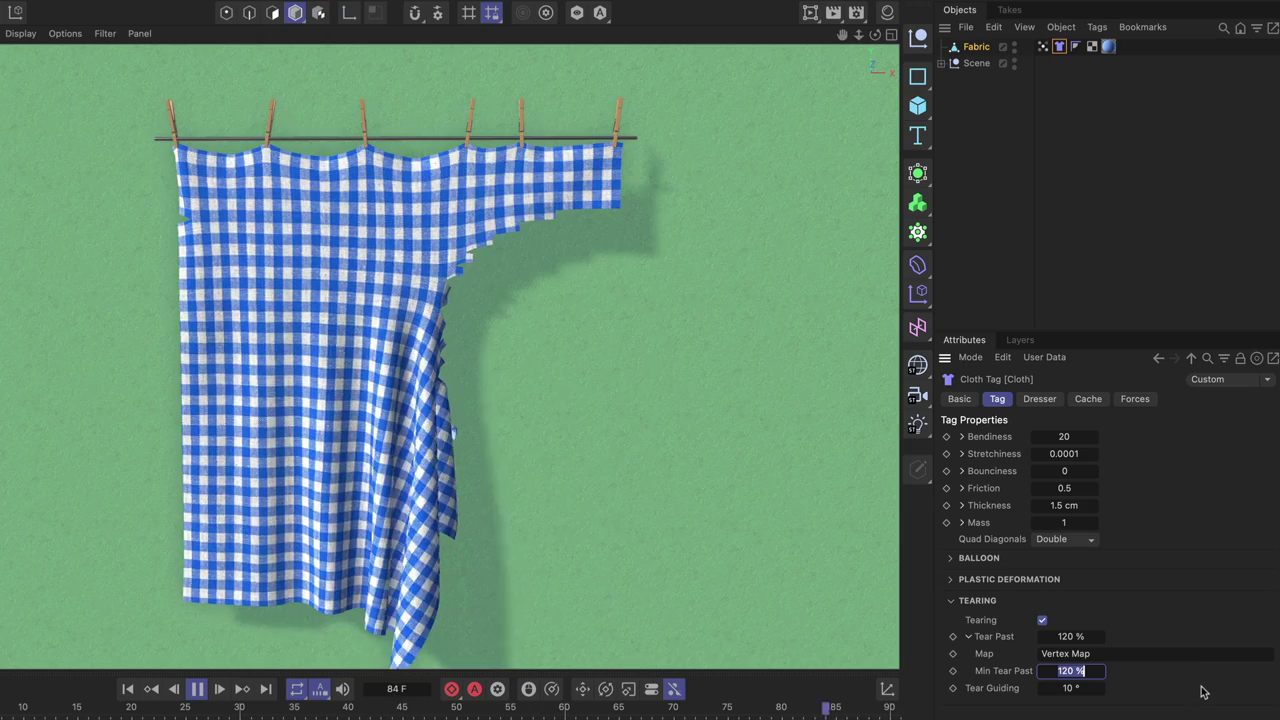
text(10)
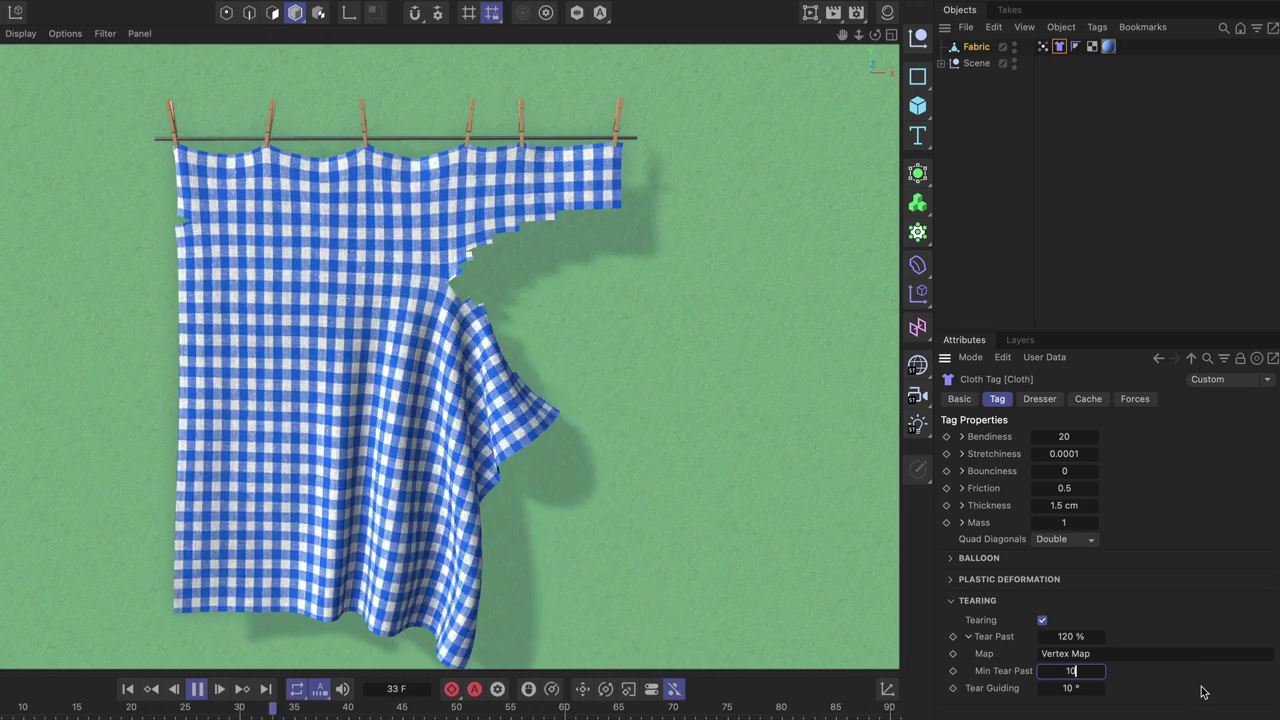
text(5)
key(Return)
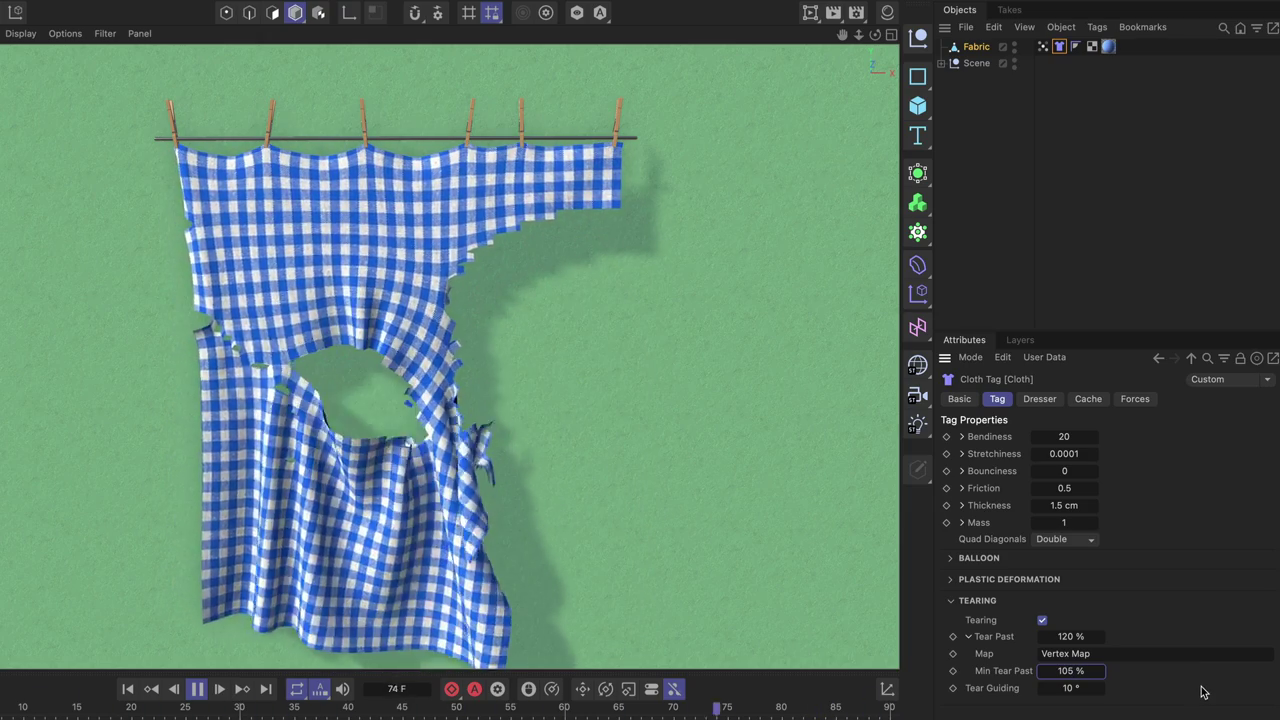